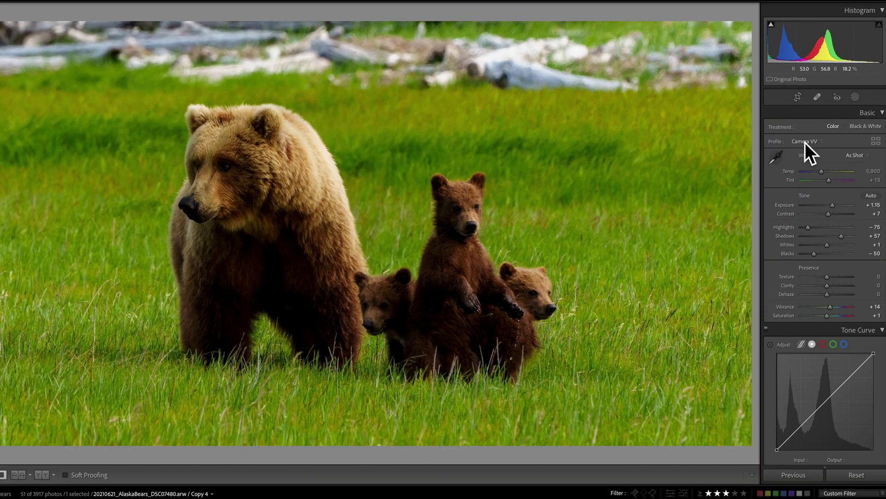
# - Create a Select Subject mask, Mask 1, over the mother bear and her three cubs
pyautogui.click(855, 98)
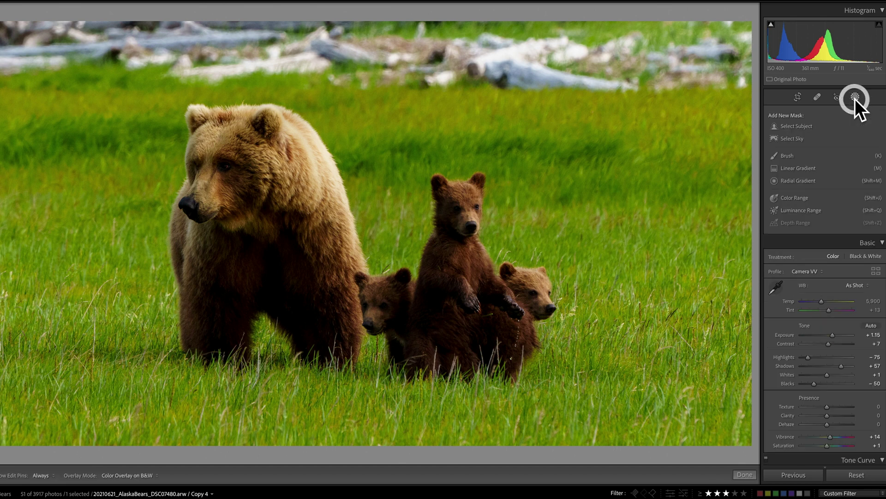
pyautogui.click(805, 126)
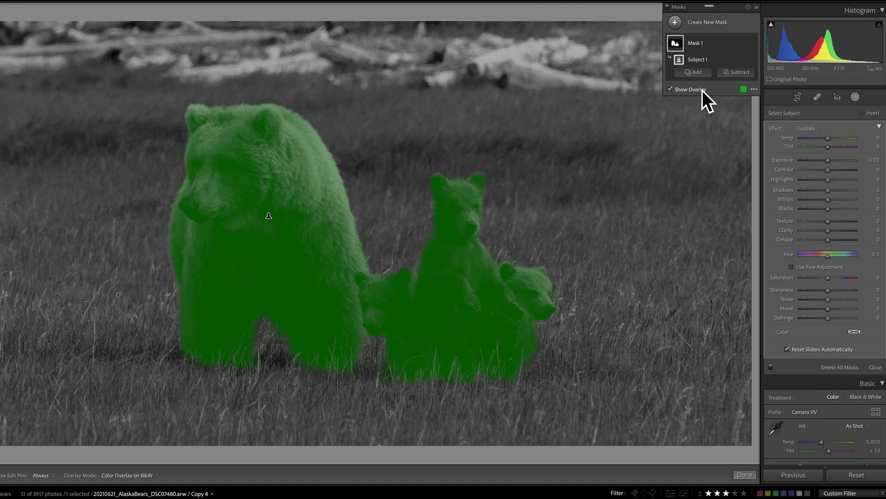
pyautogui.click(755, 89)
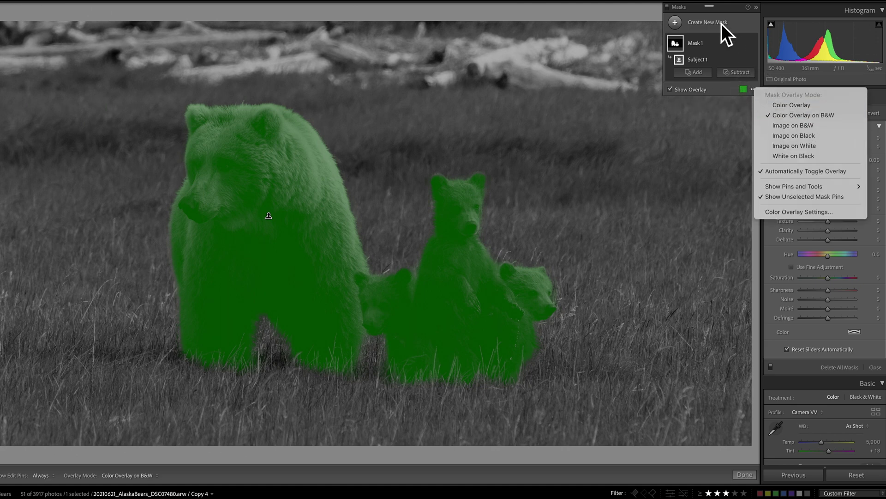
pyautogui.click(728, 10)
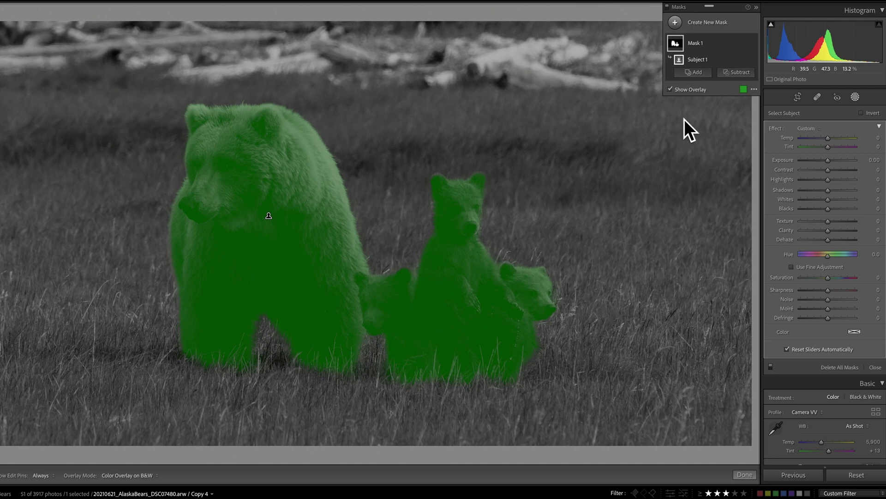
# - Rename Mask 1 to 'Bears'
pyautogui.rightClick(695, 44)
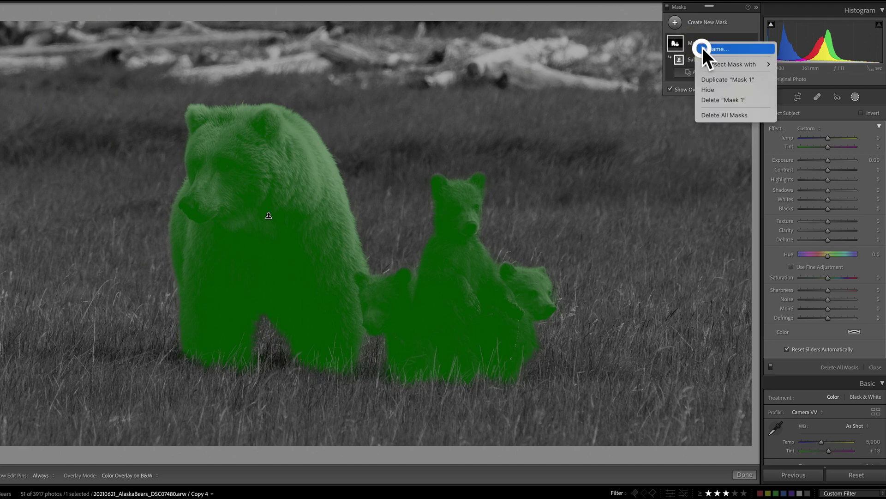
pyautogui.click(703, 48)
pyautogui.write('Bears')
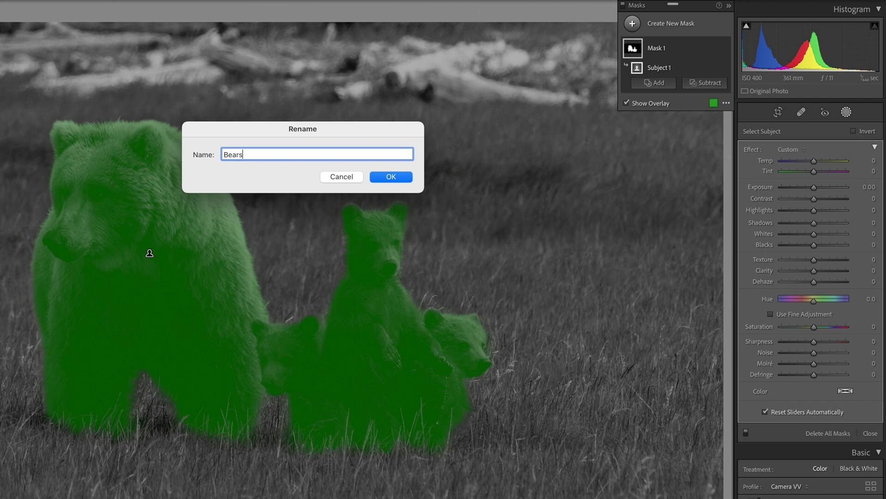
pyautogui.press('Return')
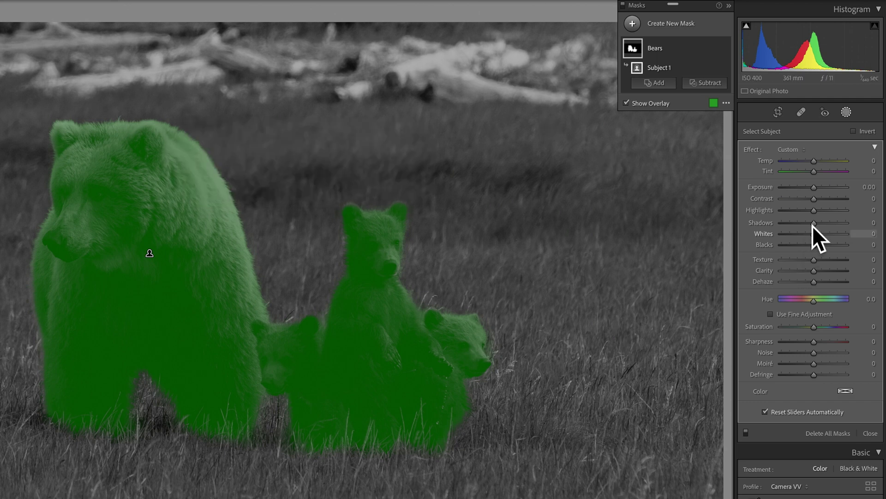
# - Brighten the bears with Exposure 0.49, Shadows 33, Highlights −29, Texture 22 and Clarity 6
pyautogui.moveTo(814, 187); pyautogui.dragTo(824, 225)
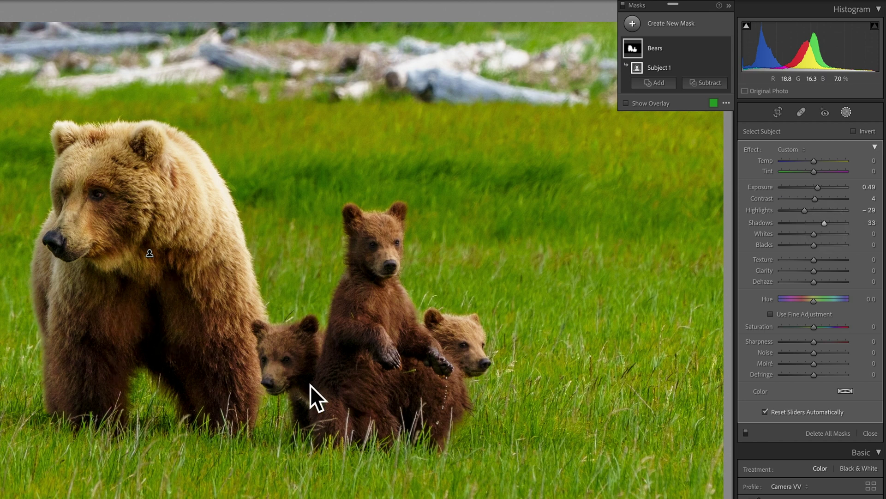
pyautogui.moveTo(813, 247)
pyautogui.mouseDown()
pyautogui.moveTo(813, 235)
pyautogui.moveTo(822, 272)
pyautogui.moveTo(819, 258)
pyautogui.mouseUp()
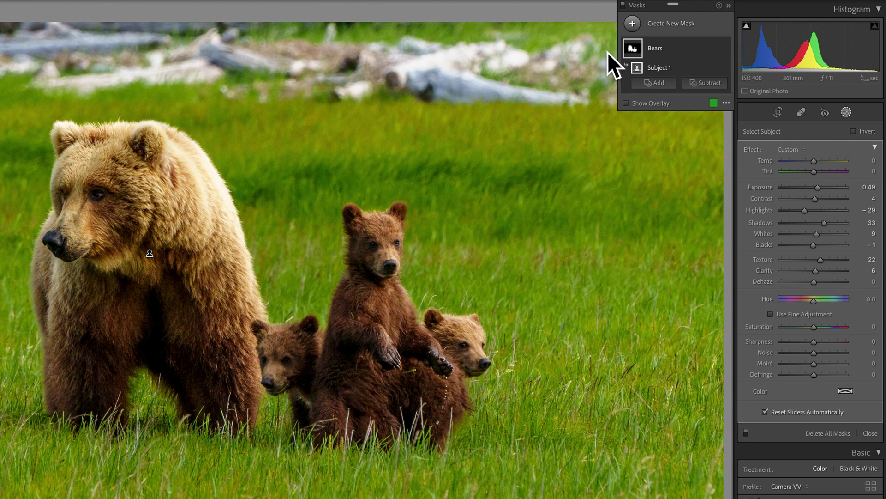
pyautogui.click(659, 24)
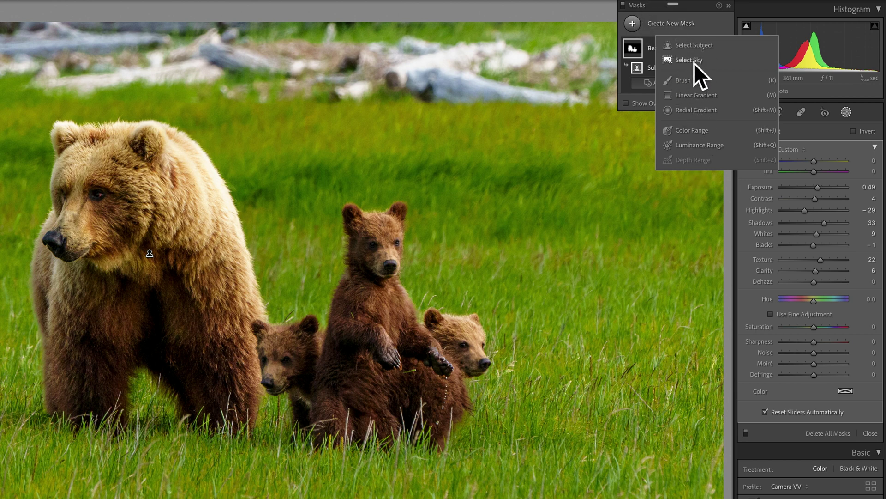
# - Duplicate the Bears mask so 'Bears Copy' sits above it
pyautogui.click(711, 22)
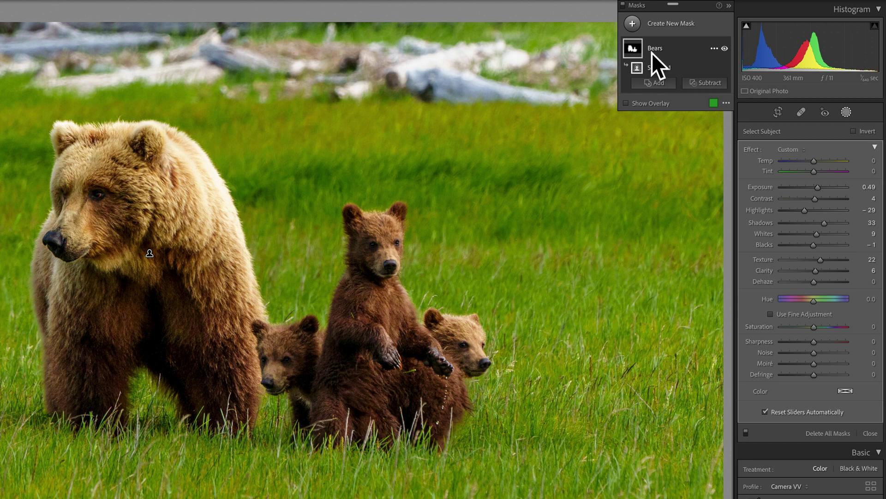
pyautogui.click(714, 48)
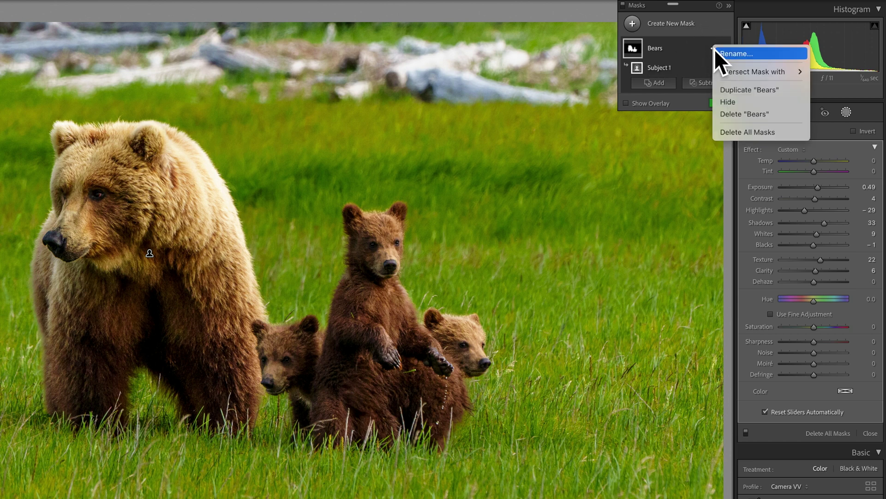
pyautogui.click(741, 90)
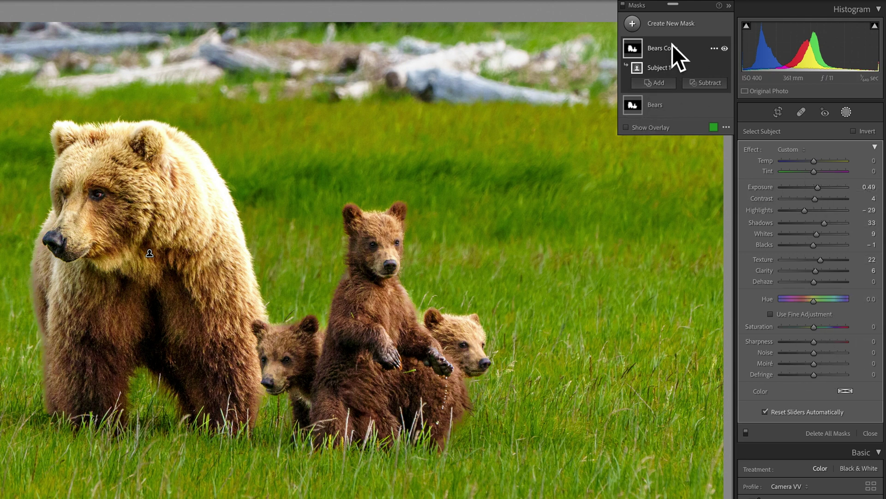
# - Reset the copied mask's adjustments to zero, show the overlay, and rename it 'Background'
pyautogui.doubleClick(754, 150)
pyautogui.press('o')
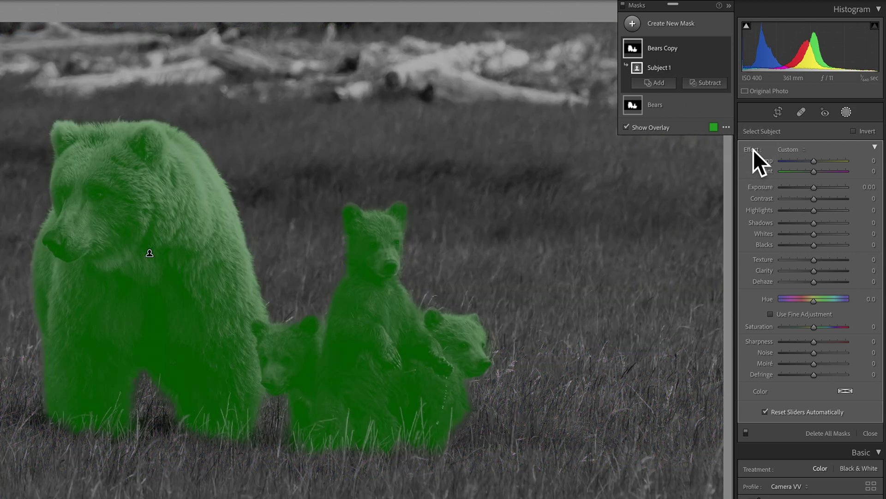
pyautogui.rightClick(663, 49)
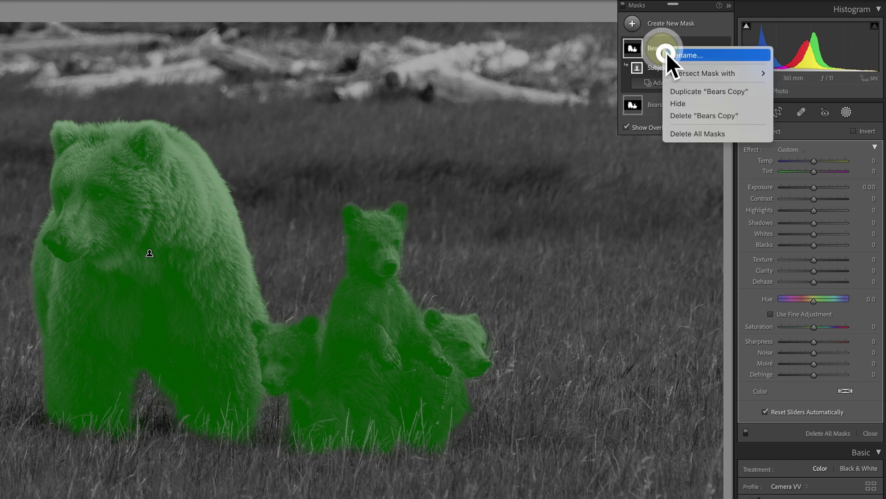
pyautogui.click(666, 52)
pyautogui.write('Background')
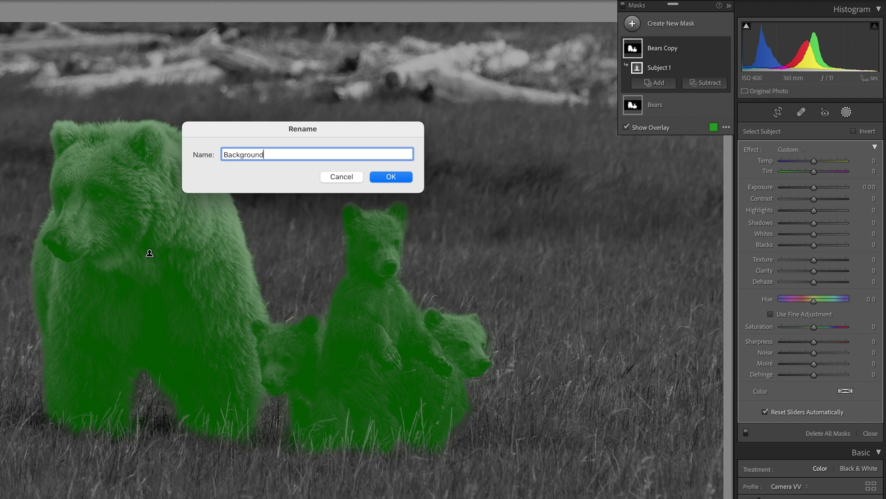
pyautogui.press('Return')
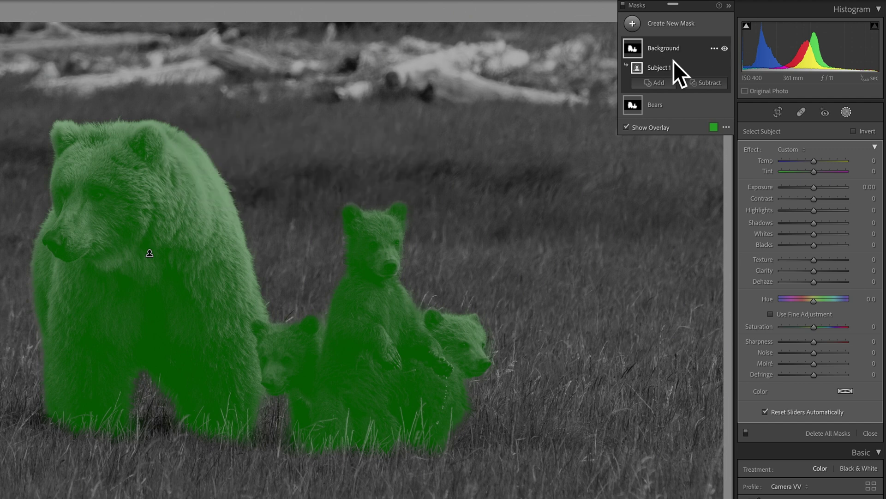
# - Bring up the options menu for the Background mask's Subject 1 component
pyautogui.click(714, 48)
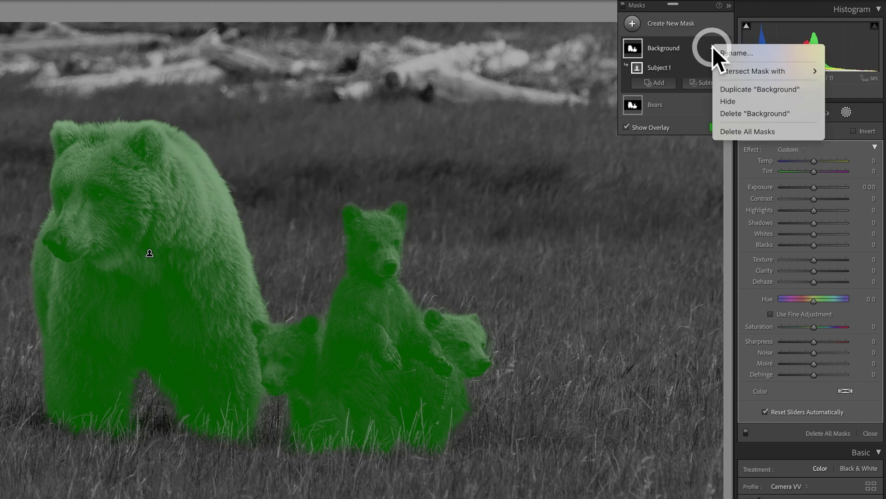
pyautogui.click(680, 42)
pyautogui.click(714, 68)
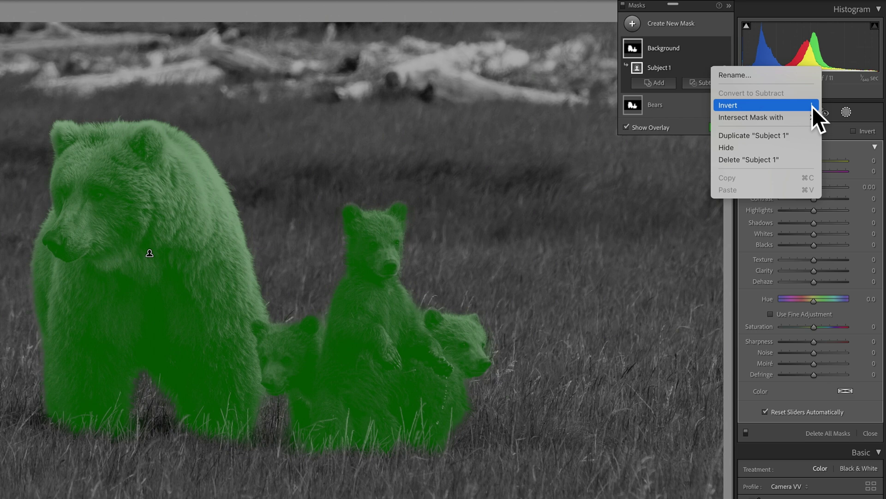
# - Invert Subject 1 so the Background mask covers the grass and logs, not the bears
pyautogui.click(767, 107)
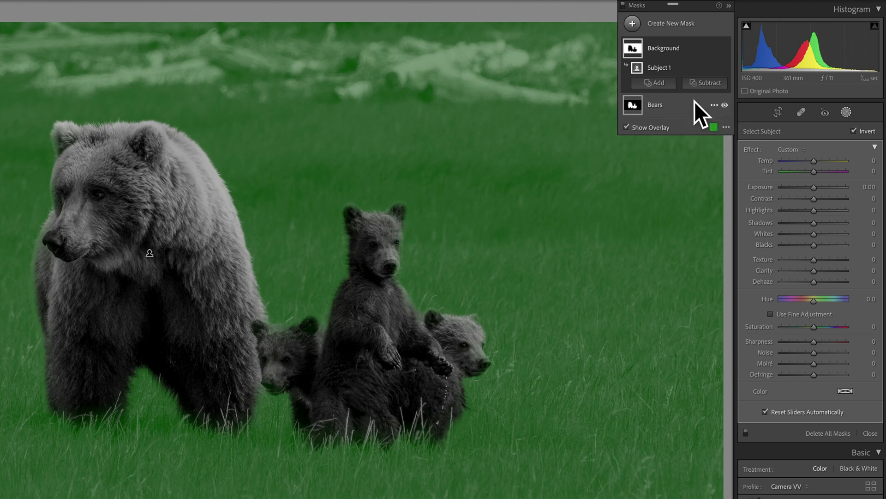
pyautogui.click(666, 45)
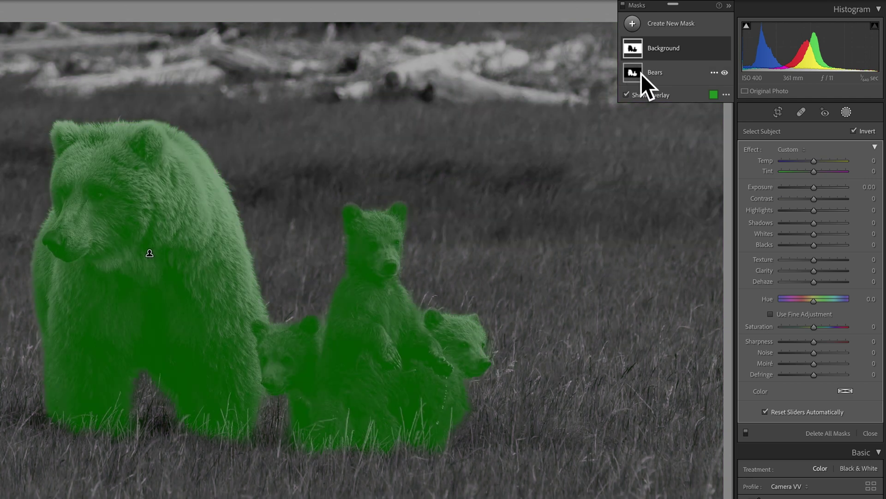
pyautogui.click(635, 47)
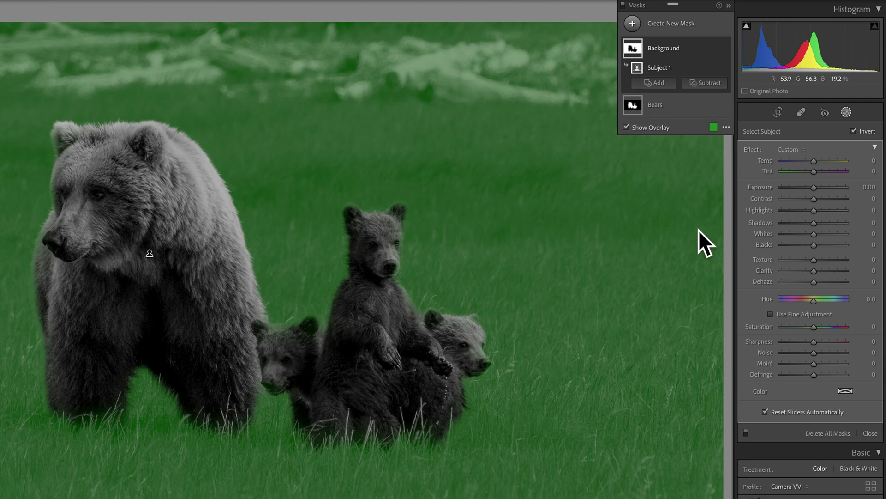
# - Darken the background: Exposure −0.34, Contrast −10, Saturation −16, Texture and Clarity −100
pyautogui.click(813, 187)
pyautogui.moveTo(811, 190); pyautogui.dragTo(804, 271)
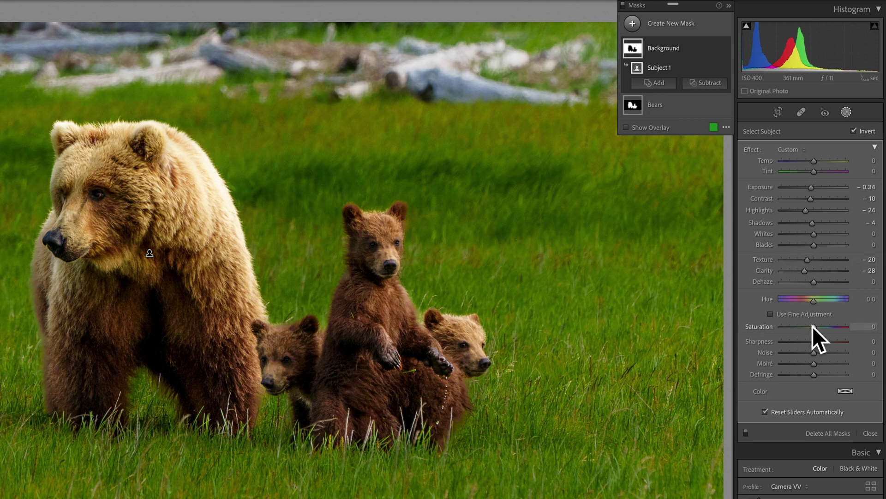
pyautogui.moveTo(810, 326); pyautogui.dragTo(807, 326)
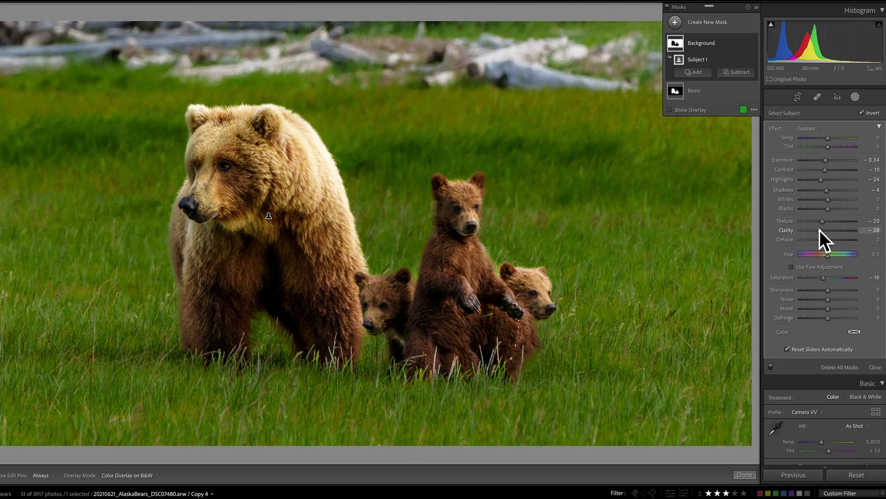
pyautogui.moveTo(820, 230); pyautogui.dragTo(771, 214)
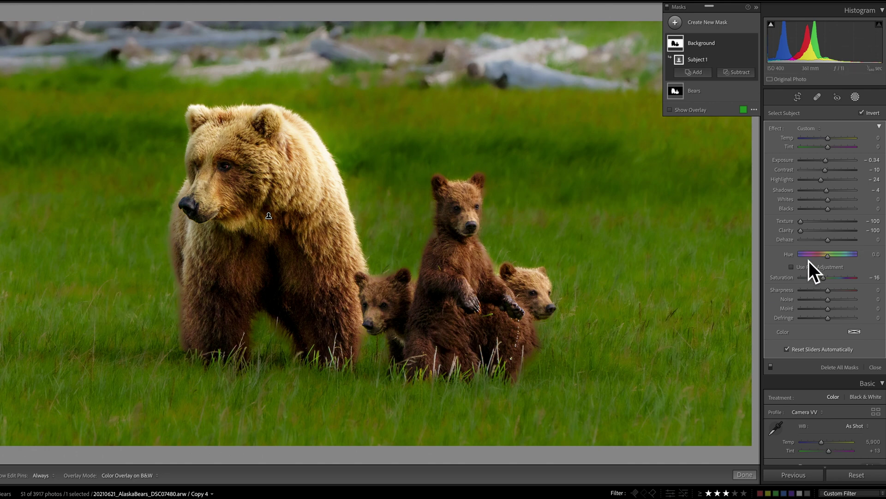
# - Ease the background's Texture back to −21 and Clarity to −19, then start a Linear Gradient mask
pyautogui.click(822, 221)
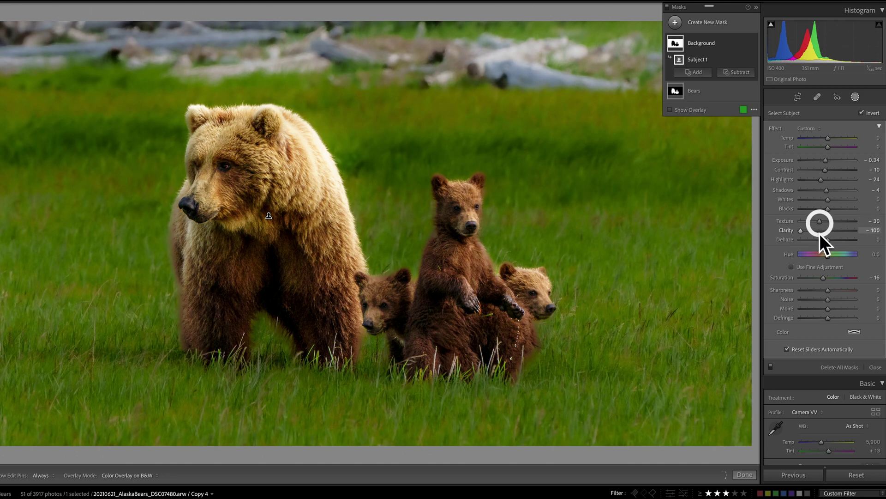
pyautogui.click(823, 231)
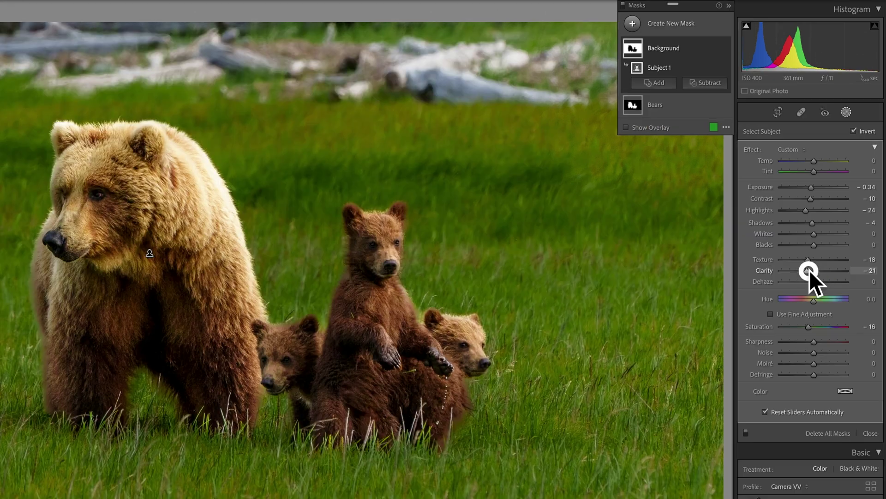
pyautogui.moveTo(824, 231); pyautogui.dragTo(821, 221)
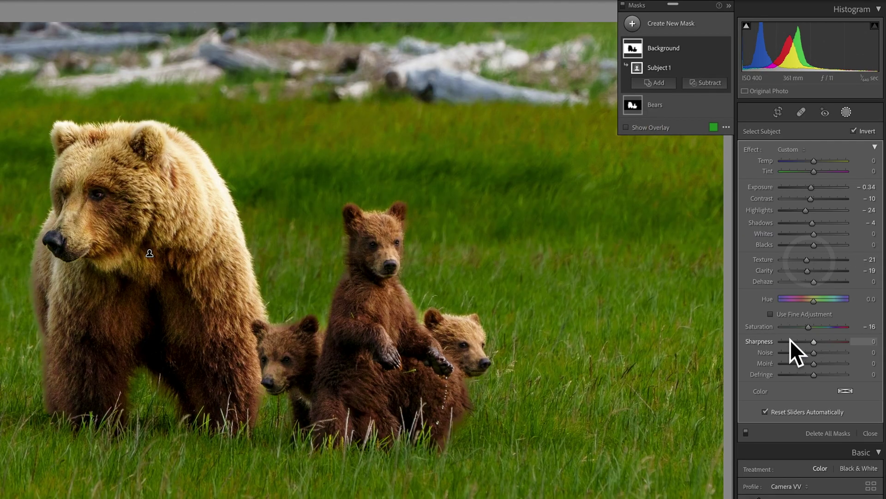
pyautogui.click(676, 25)
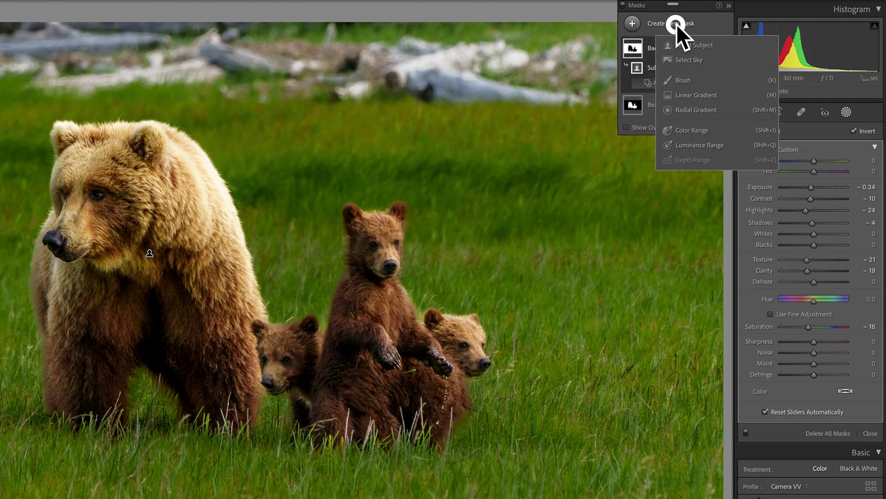
pyautogui.click(697, 94)
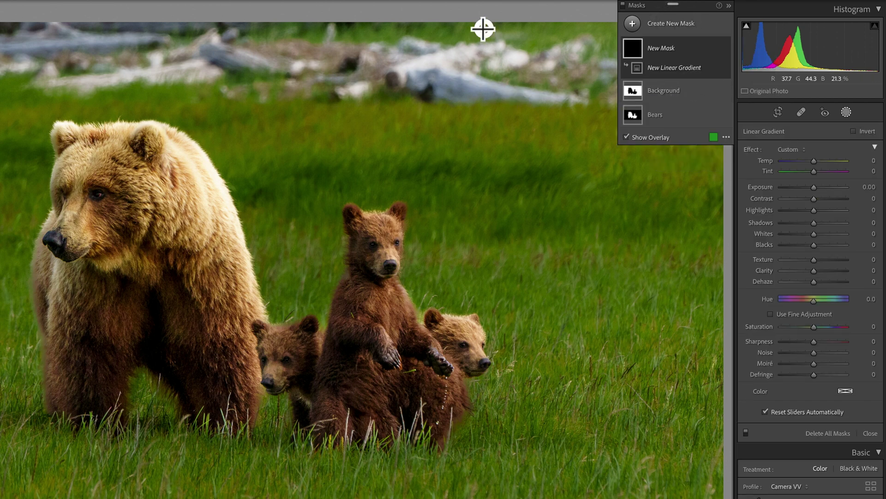
# - Draw a top gradient over the distant background and a tilted bottom gradient over the grass
pyautogui.moveTo(484, 29); pyautogui.dragTo(471, 175)
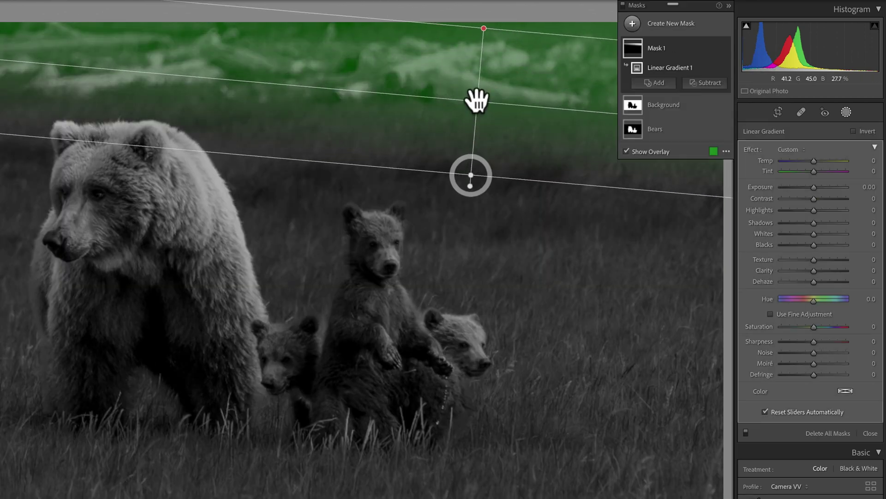
pyautogui.moveTo(475, 99); pyautogui.dragTo(469, 144)
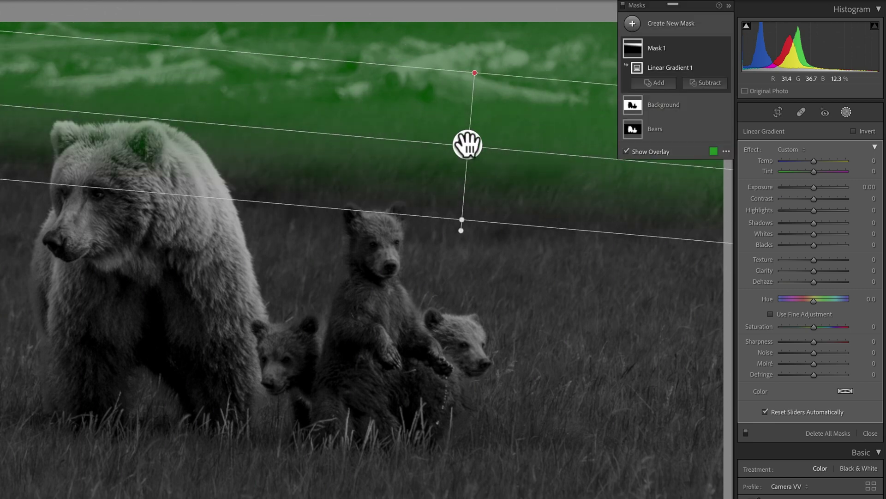
pyautogui.click(653, 84)
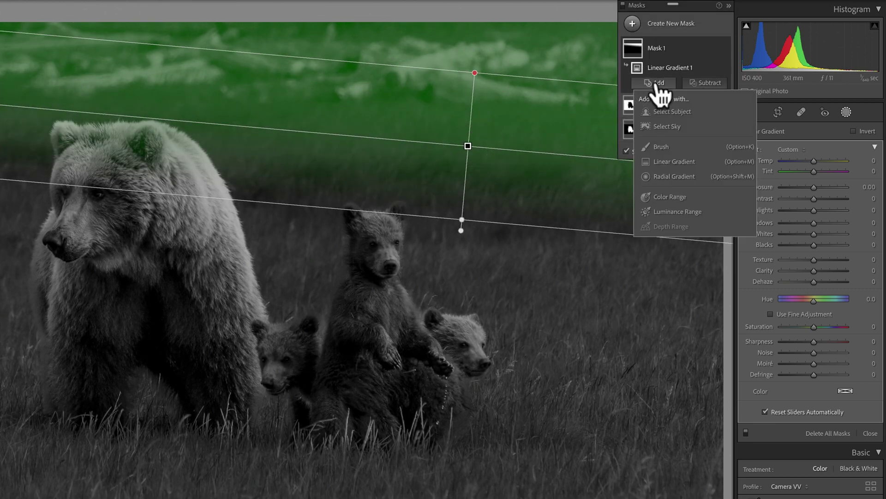
pyautogui.click(668, 160)
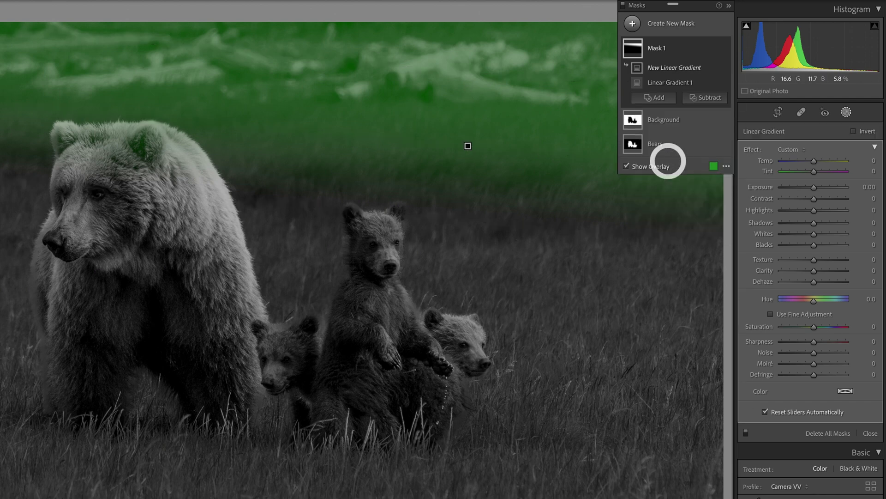
pyautogui.moveTo(375, 487); pyautogui.dragTo(388, 377)
pyautogui.moveTo(388, 440); pyautogui.dragTo(378, 451)
pyautogui.moveTo(638, 480); pyautogui.dragTo(645, 476)
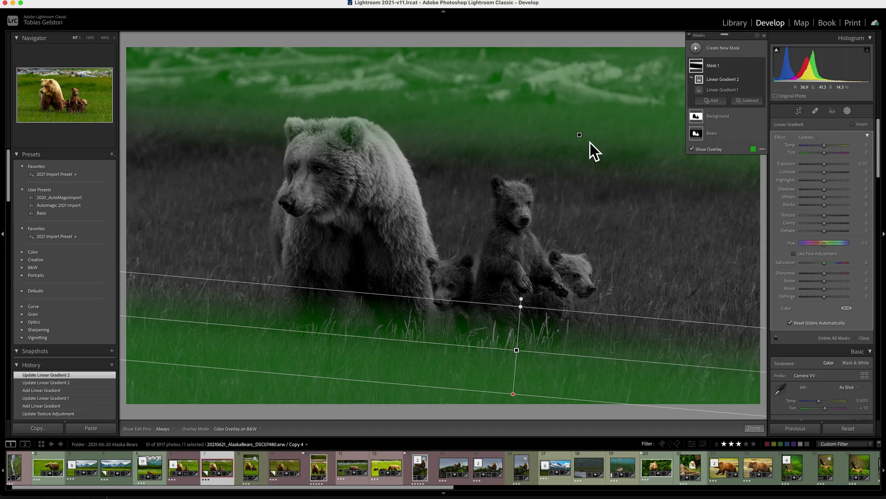
pyautogui.click(716, 89)
pyautogui.moveTo(580, 137); pyautogui.dragTo(577, 170)
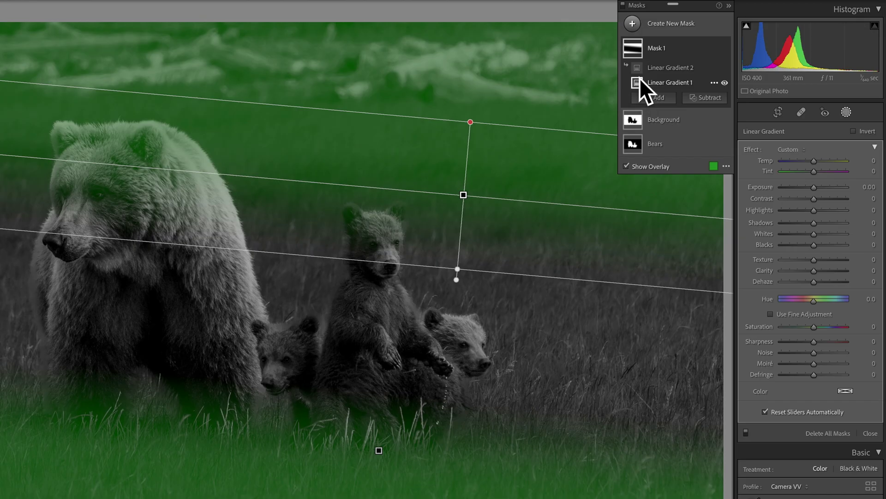
# - Rename the two-gradient Mask 1 to 'More Soft'
pyautogui.click(655, 49)
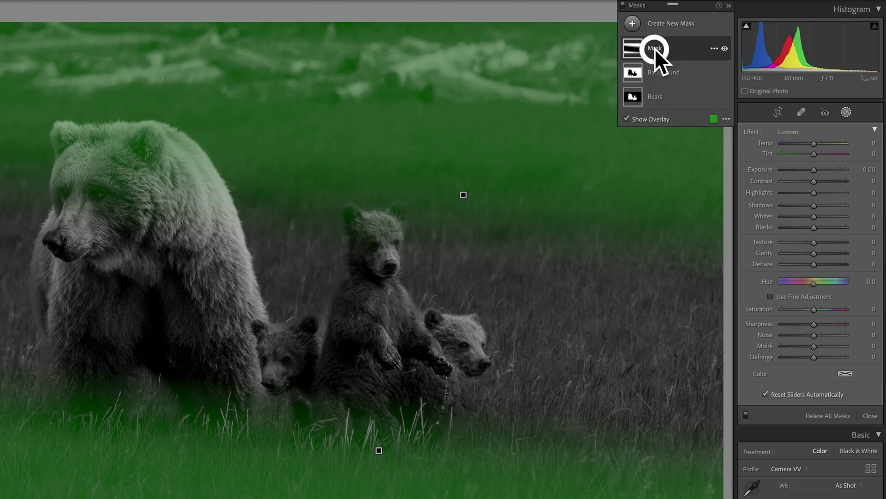
pyautogui.rightClick(655, 49)
pyautogui.click(666, 58)
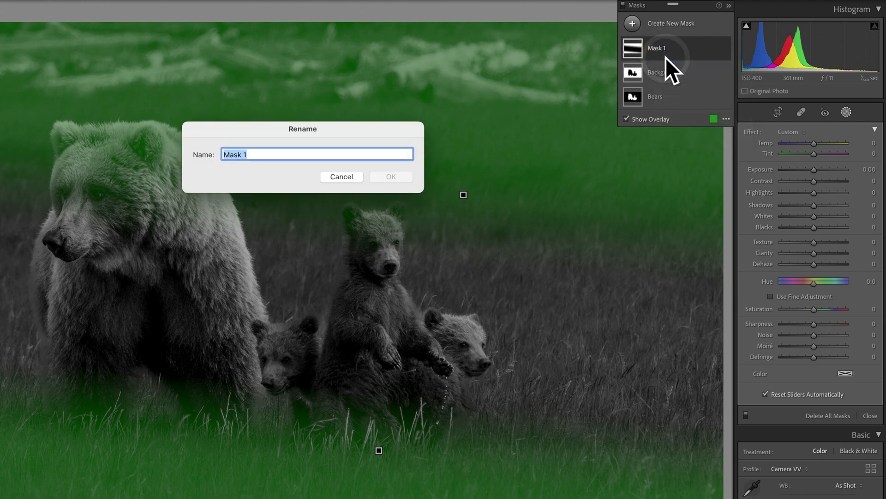
pyautogui.write('Foc')
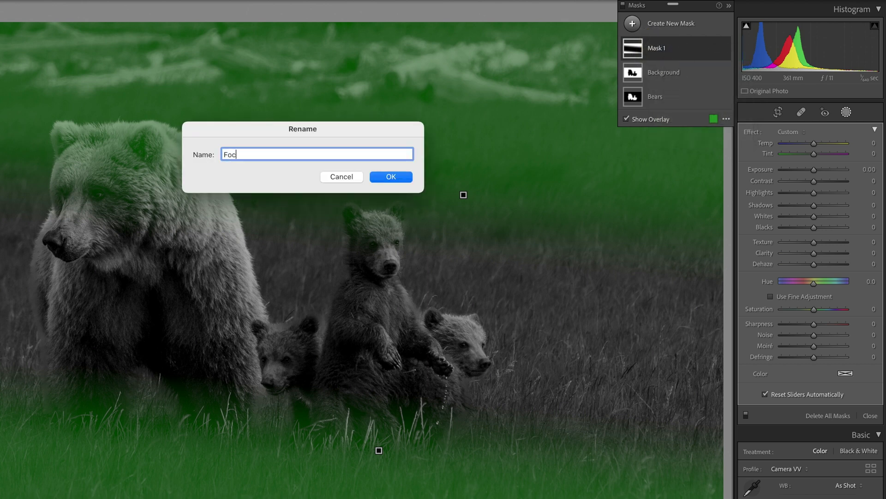
pyautogui.write('al Plane')
pyautogui.press('super+a')
pyautogui.write('More Soft')
pyautogui.click(387, 177)
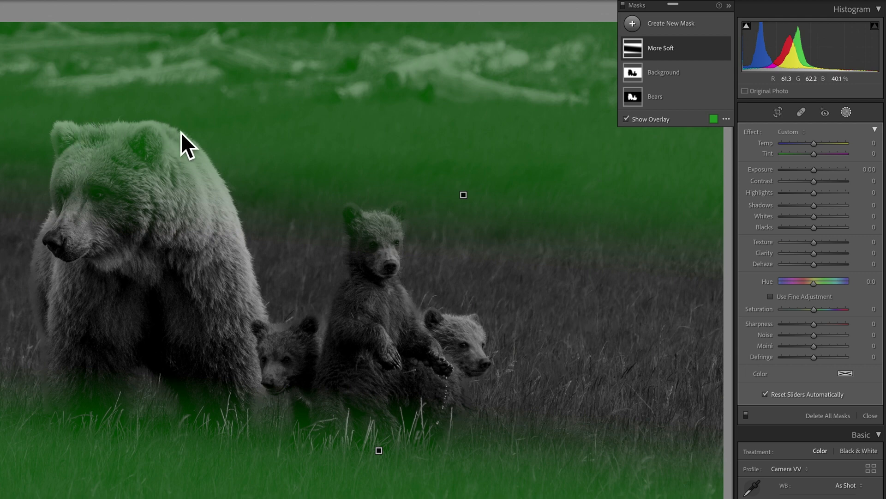
pyautogui.click(670, 50)
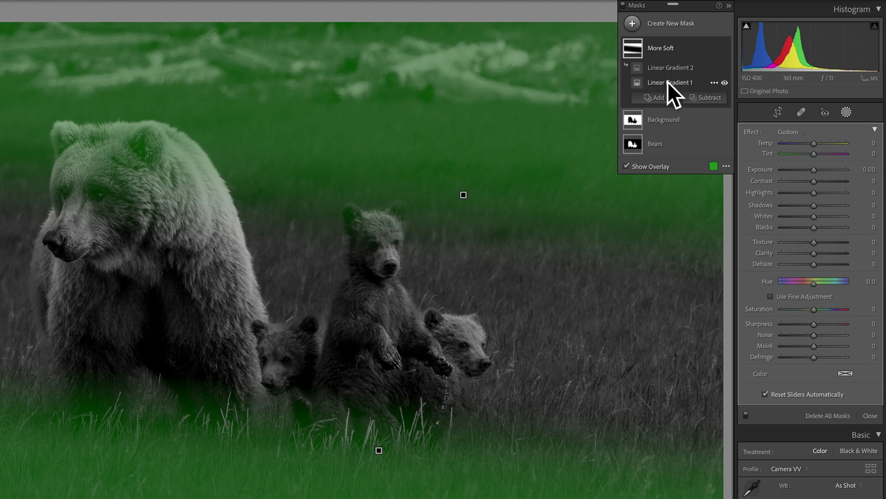
# - Subtract a Select Subject from Linear Gradient 1 so the More Soft mask excludes the bears
pyautogui.click(668, 82)
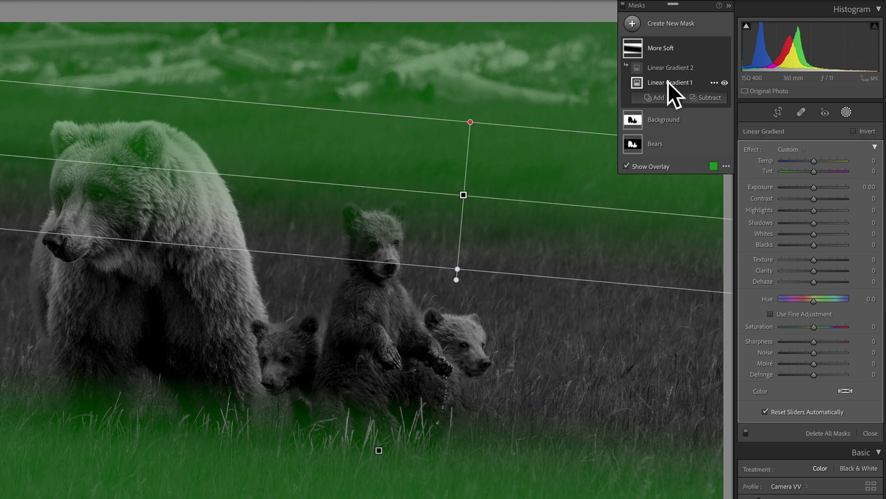
pyautogui.click(702, 97)
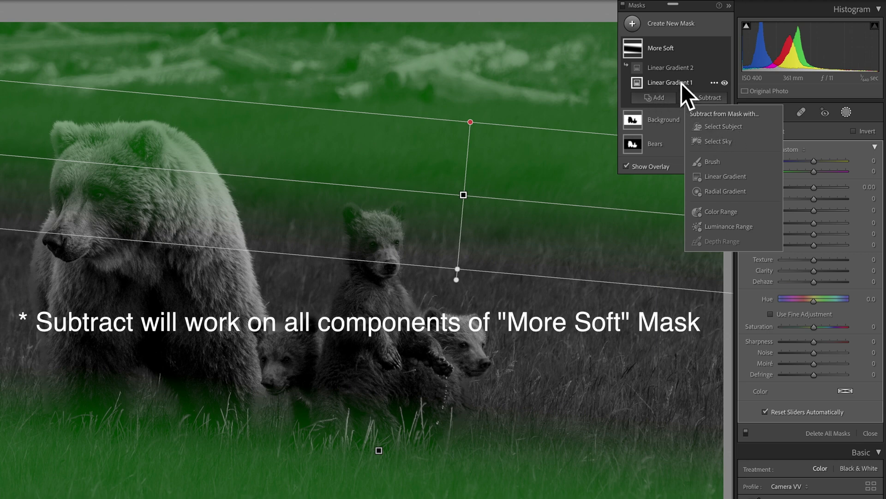
pyautogui.click(721, 127)
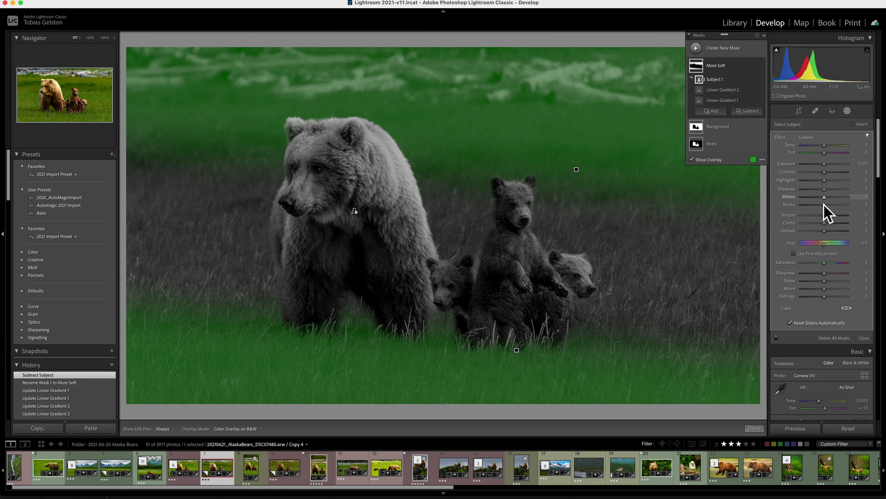
# - Lower the More Soft mask to Texture -28, Clarity -23, Dehaze -12 and Exposure -0.39
pyautogui.moveTo(824, 214); pyautogui.dragTo(820, 221)
pyautogui.moveTo(819, 215); pyautogui.dragTo(816, 216)
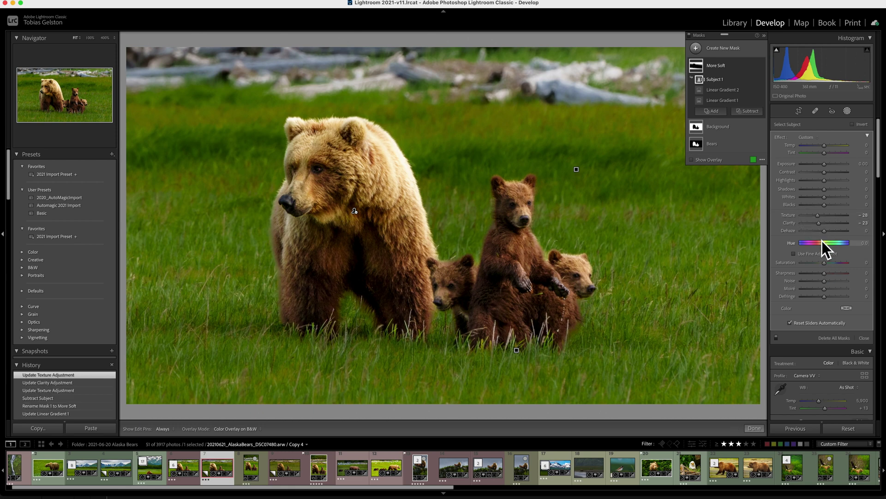
pyautogui.moveTo(822, 232); pyautogui.dragTo(819, 232)
pyautogui.moveTo(825, 166)
pyautogui.mouseDown()
pyautogui.moveTo(811, 167)
pyautogui.moveTo(820, 168)
pyautogui.mouseUp()
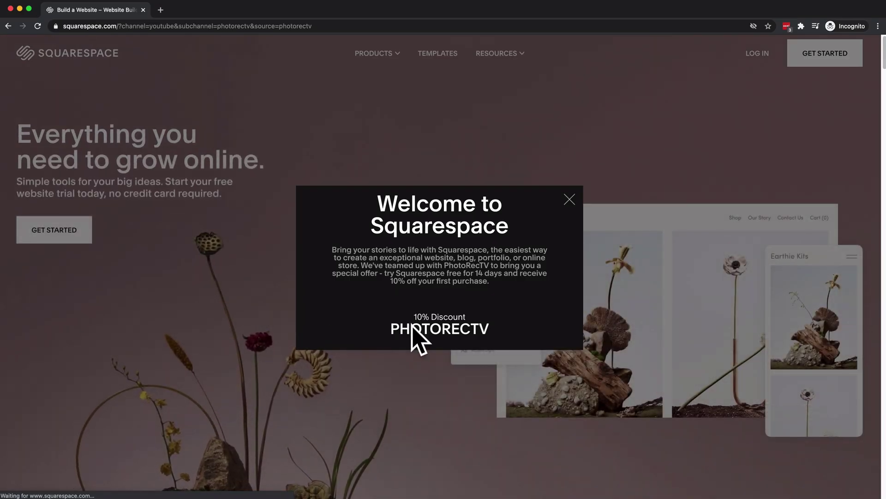
# - Start a site from a Photography template, titled with the photographer's name plus 'Photography Portfolio'
pyautogui.click(827, 55)
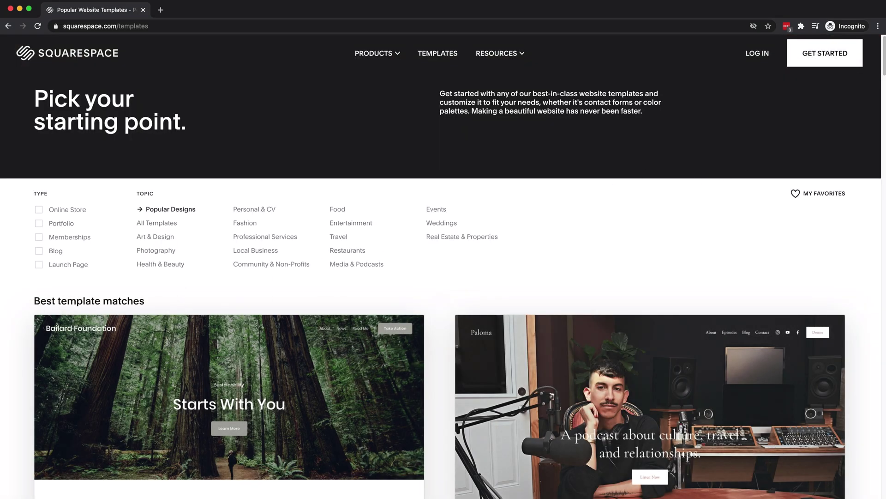
pyautogui.click(149, 251)
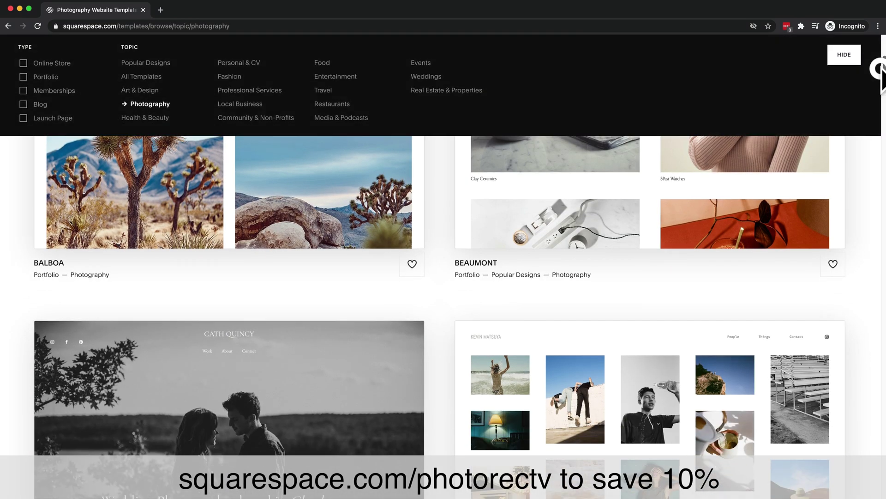
pyautogui.moveTo(877, 55); pyautogui.dragTo(873, 123)
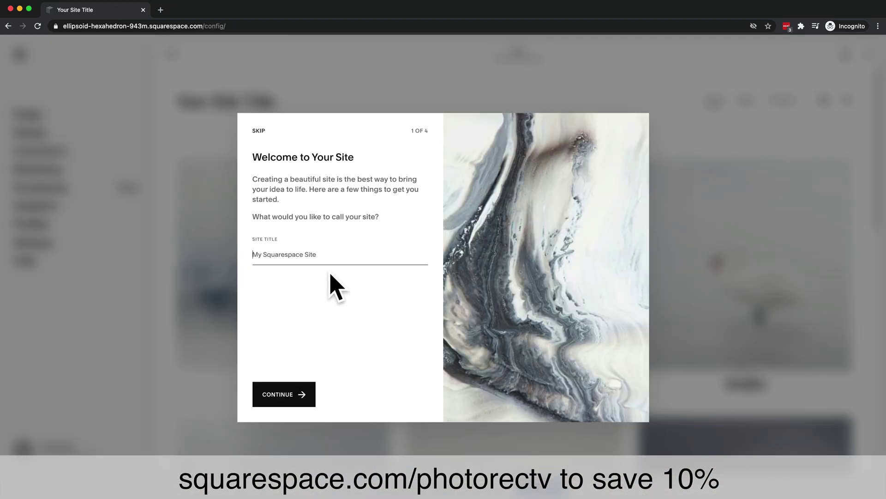
pyautogui.write('Toby Gelston Photography Portfolio')
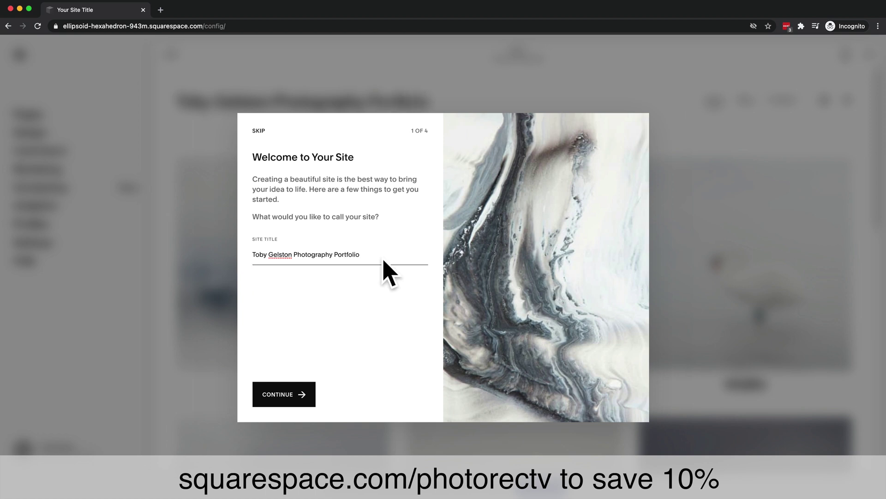
# - Confirm the site title and upload a range of landscape images to the gallery
pyautogui.click(282, 401)
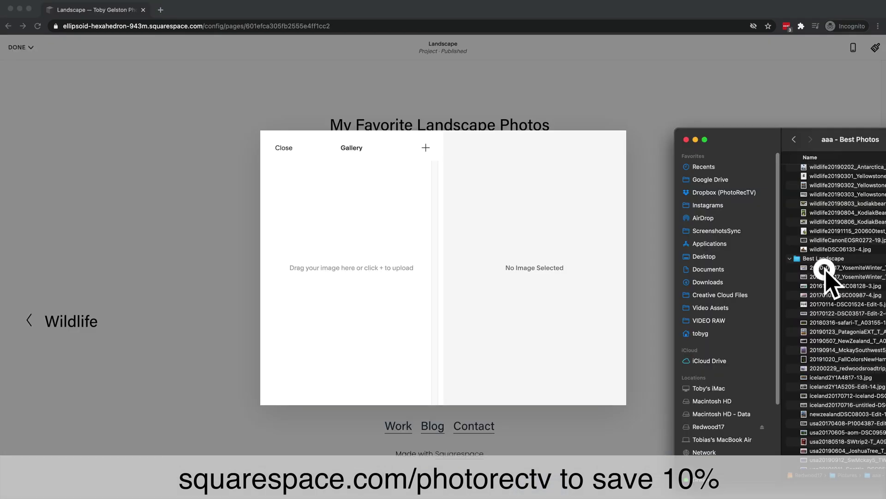
pyautogui.click(825, 270)
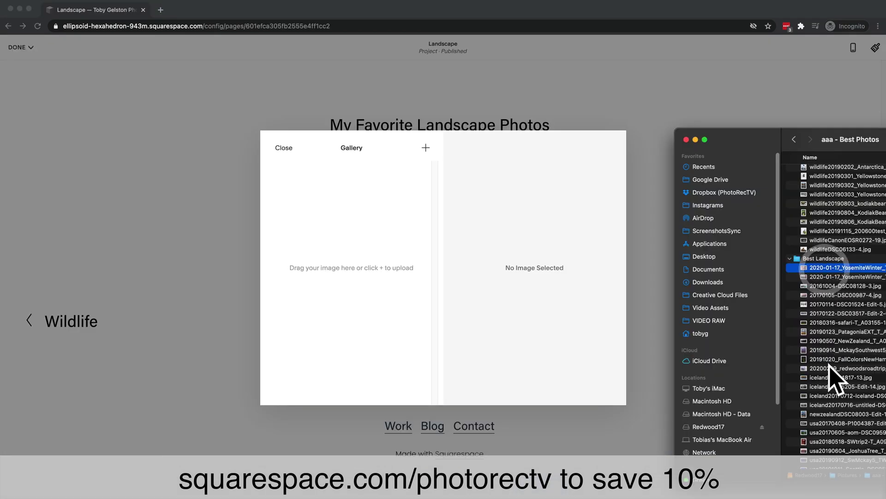
pyautogui.keyDown('shift'); pyautogui.click(827, 363); pyautogui.keyUp('shift')
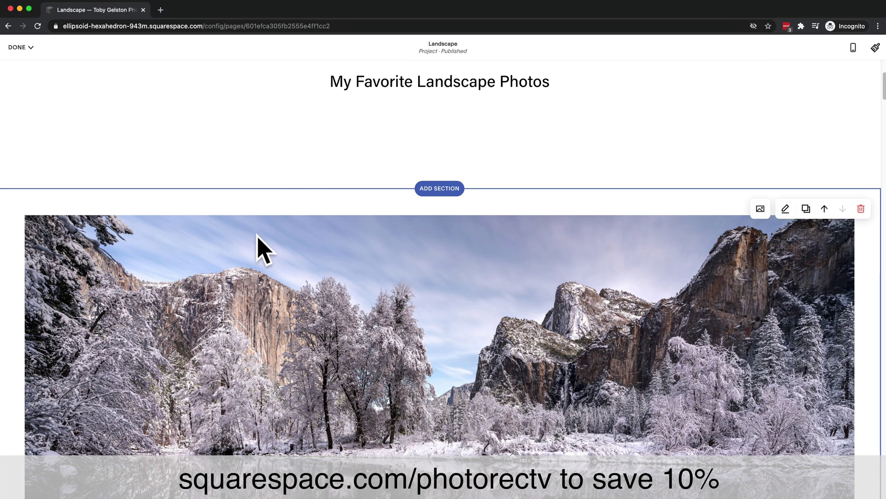
# - Set the gallery layout to four columns with 1:1 Square images
pyautogui.click(785, 210)
pyautogui.click(856, 353)
pyautogui.click(857, 353)
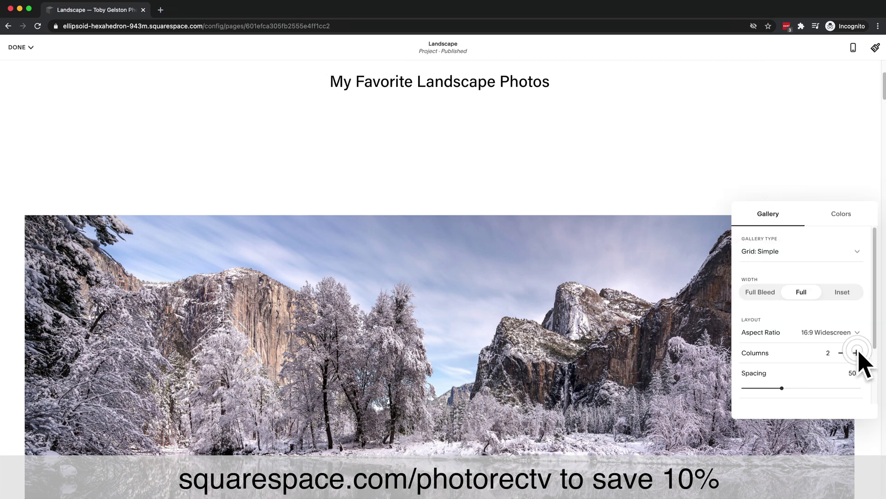
pyautogui.click(845, 332)
pyautogui.click(768, 226)
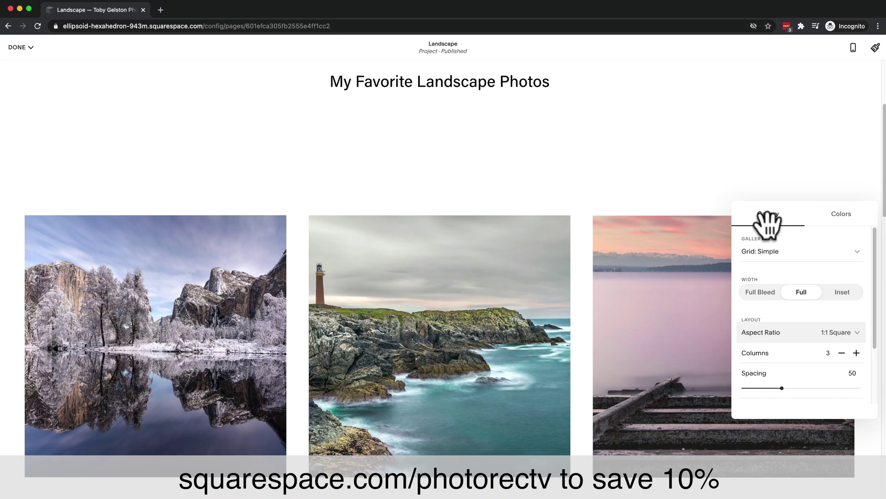
pyautogui.click(856, 353)
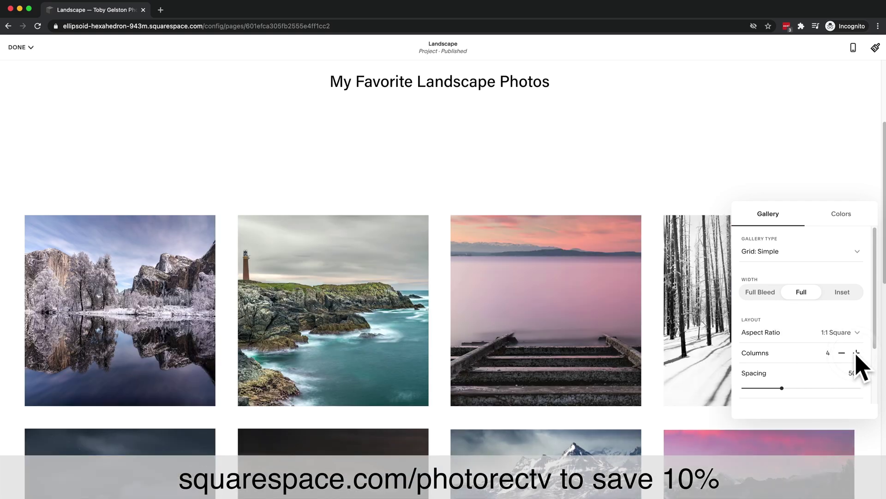
# - Delete the Contact page's placeholder About paragraphs, and set the More Soft mask Exposure to -0.70
pyautogui.scroll(-3, 534, 297)
pyautogui.scroll(7, 540, 302)
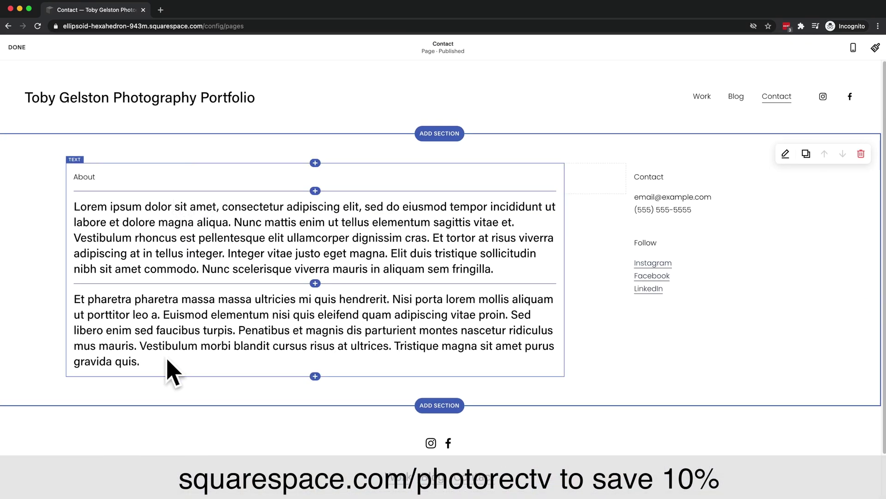
pyautogui.moveTo(167, 363); pyautogui.dragTo(65, 204)
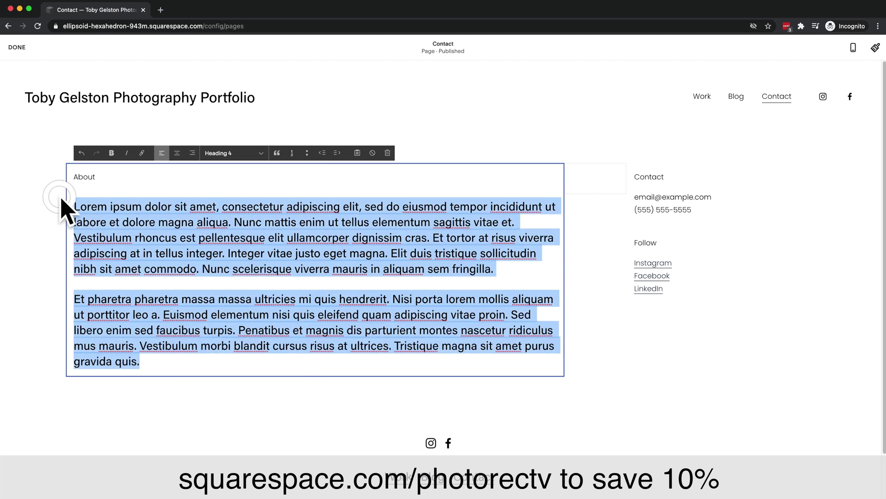
pyautogui.press('BackSpace')
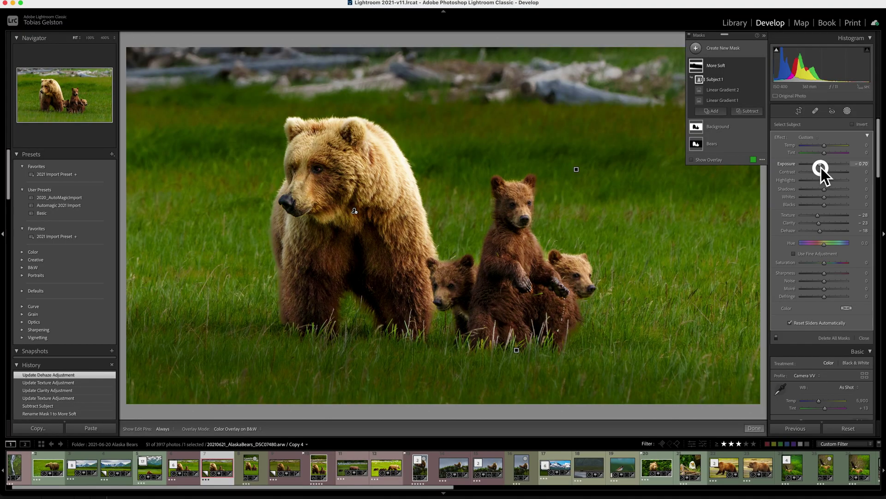
pyautogui.click(821, 168)
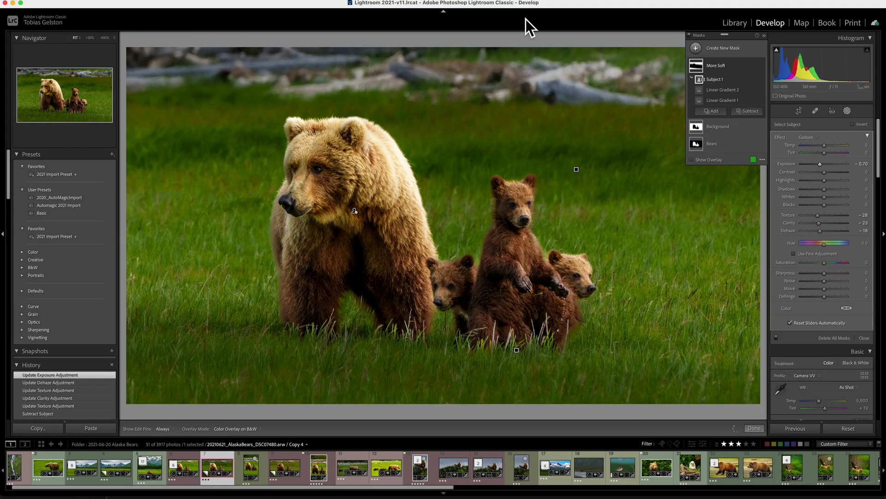